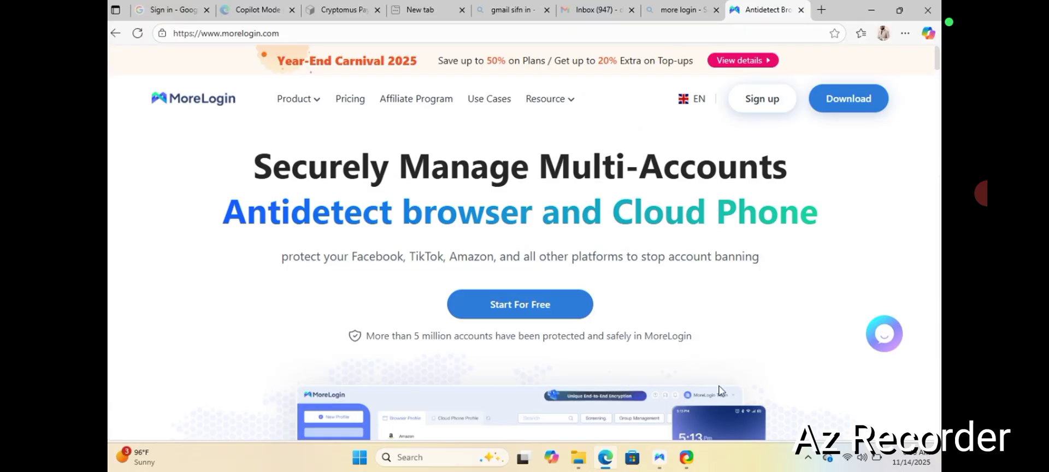
Bring up MoreLogin's Proxies list showing the self-owned GB proxy IPsosdaocheuk with Normal status.
{"action": "left_click", "coordinate": [660, 457]}
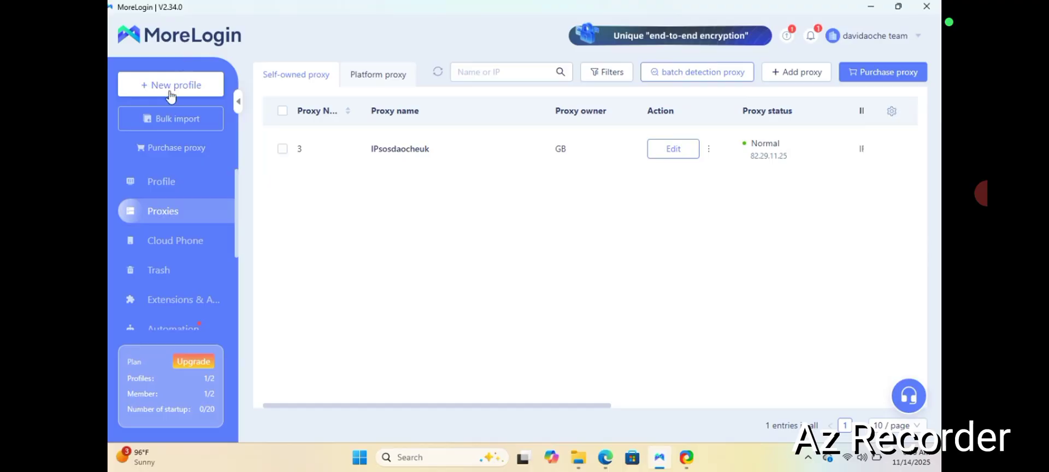
{"action": "left_click", "coordinate": [165, 186]}
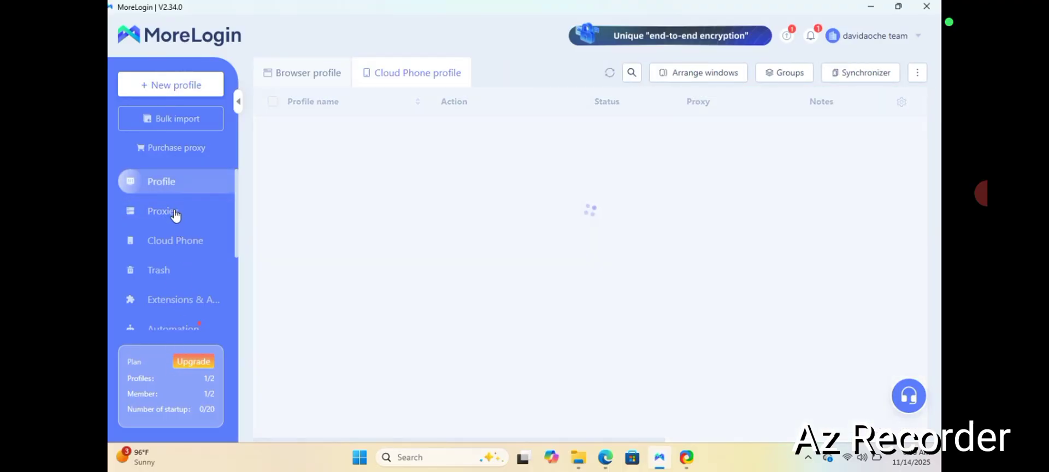
{"action": "left_click", "coordinate": [175, 215]}
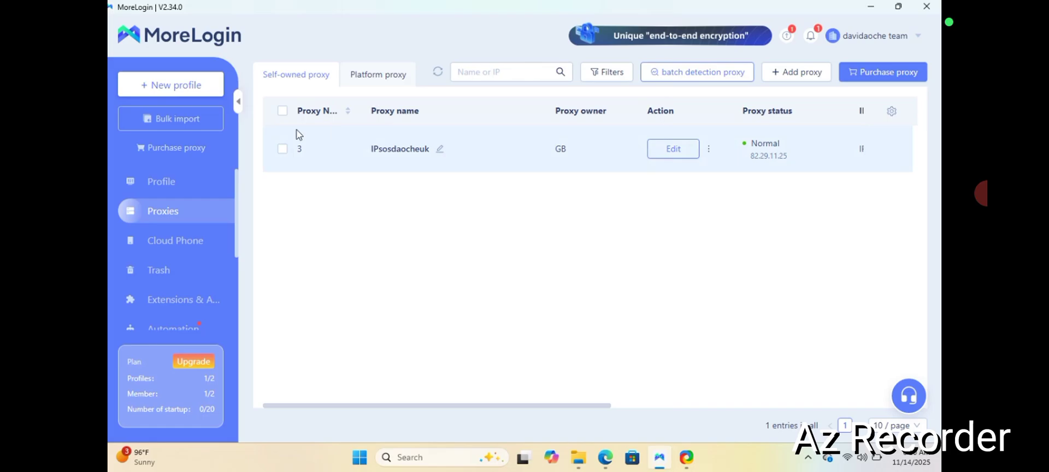
{"action": "mouse_move", "coordinate": [877, 33]}
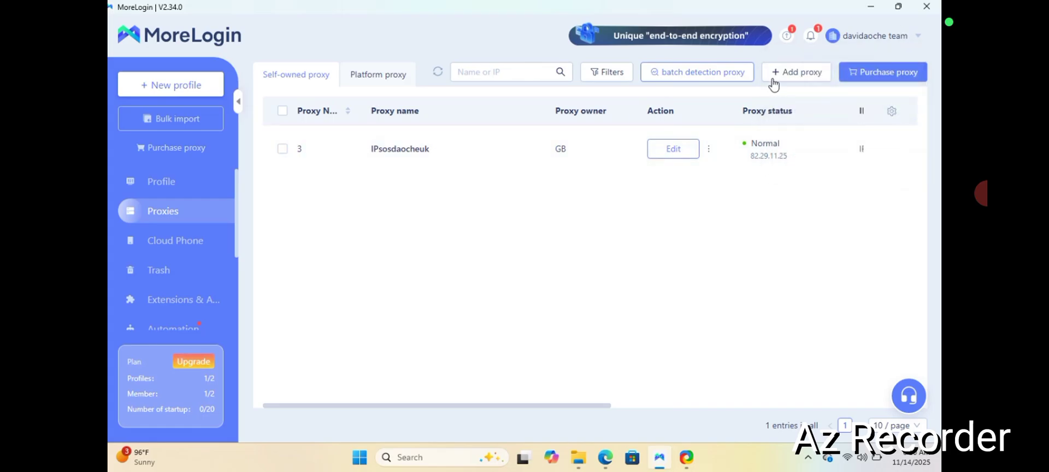
{"action": "mouse_move", "coordinate": [790, 77]}
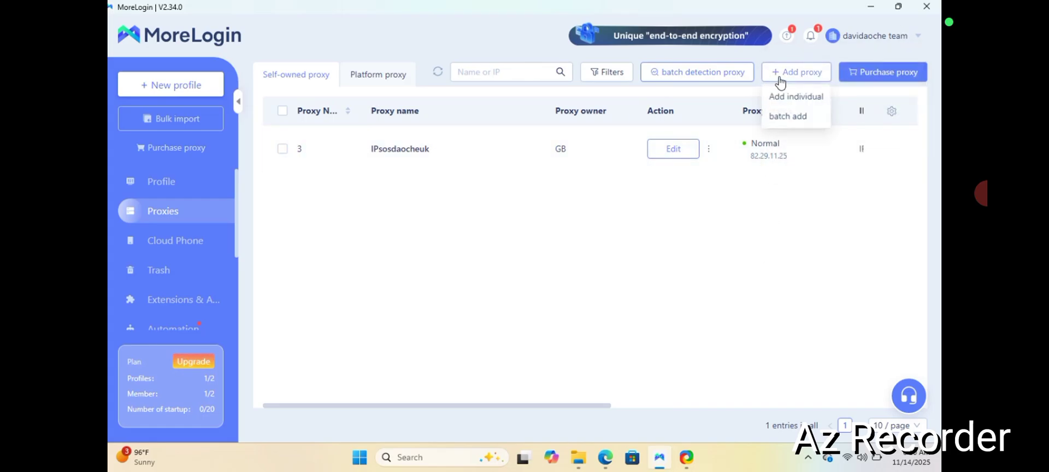
{"action": "left_click", "coordinate": [793, 99]}
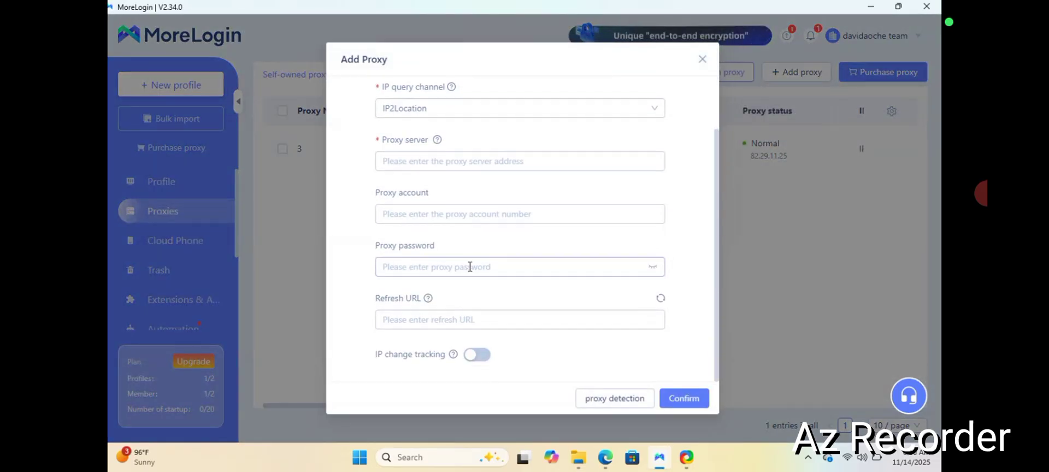
{"action": "left_click", "coordinate": [477, 120]}
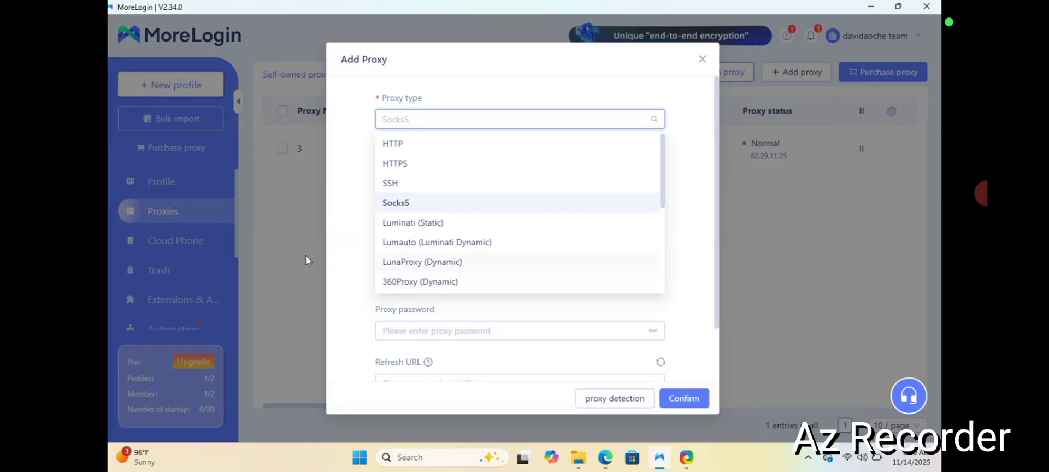
{"action": "left_click", "coordinate": [689, 186]}
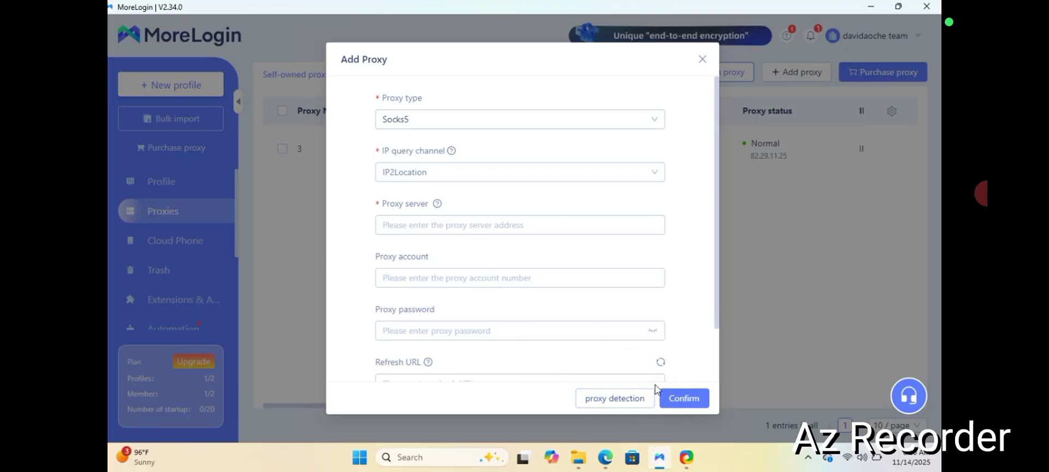
{"action": "left_click", "coordinate": [702, 59]}
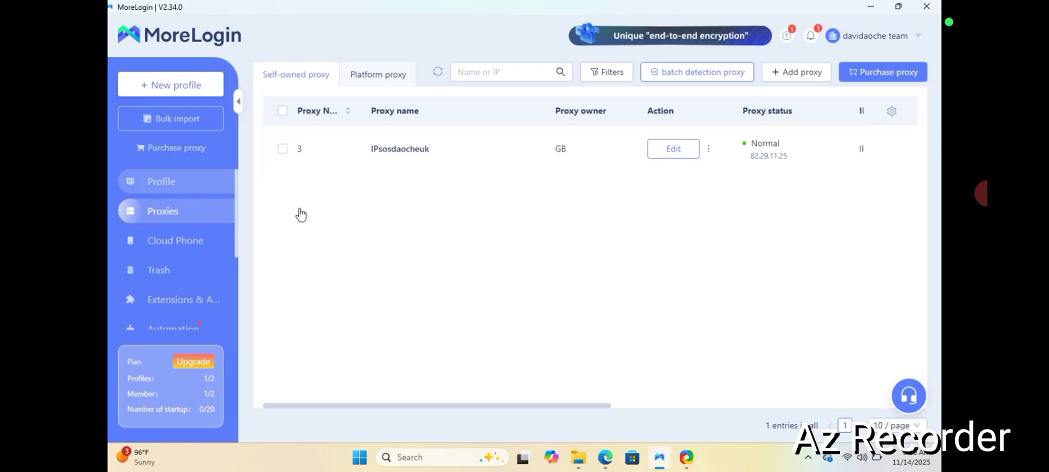
Go to MoreLogin's Profile page to begin a new cloud phone profile.
{"action": "left_click", "coordinate": [216, 186]}
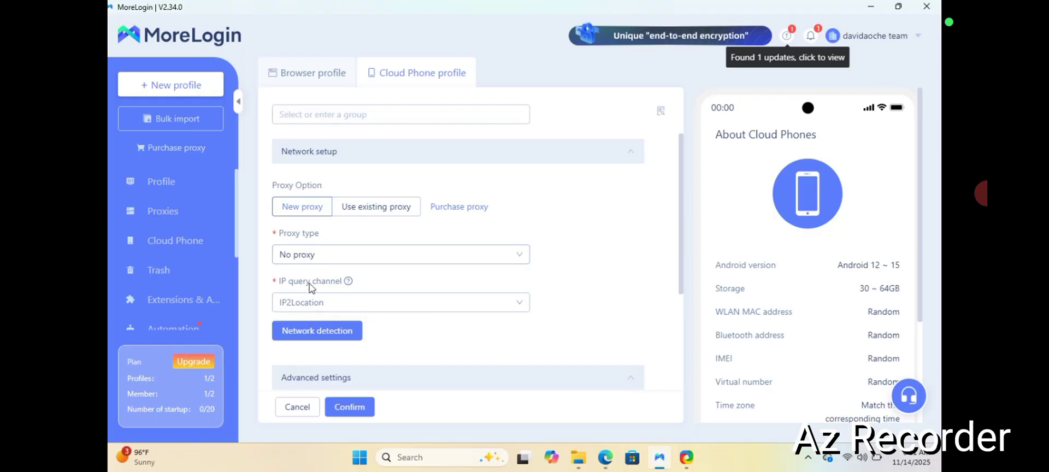
Assign the saved proxy IPsosdaocheuk (89.58.45.94) to the profile and review Advanced settings.
{"action": "left_click", "coordinate": [379, 210]}
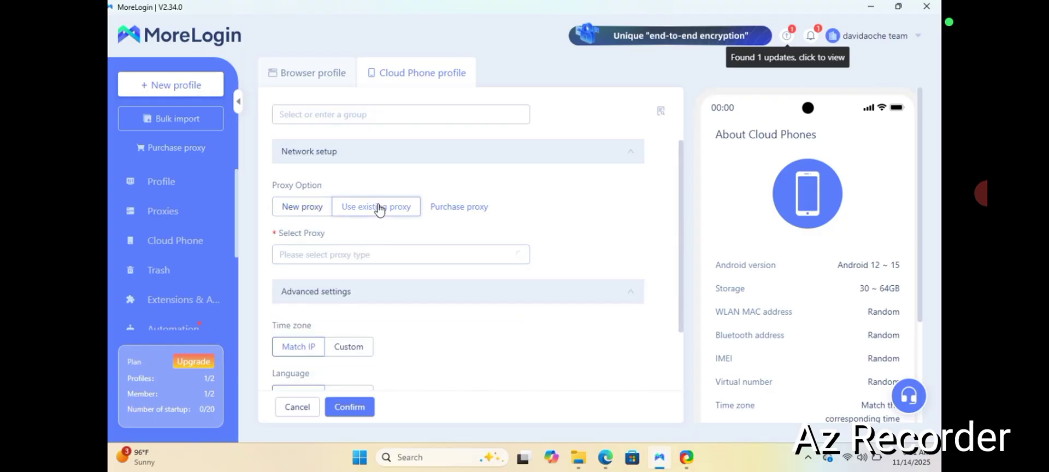
{"action": "left_click", "coordinate": [409, 255]}
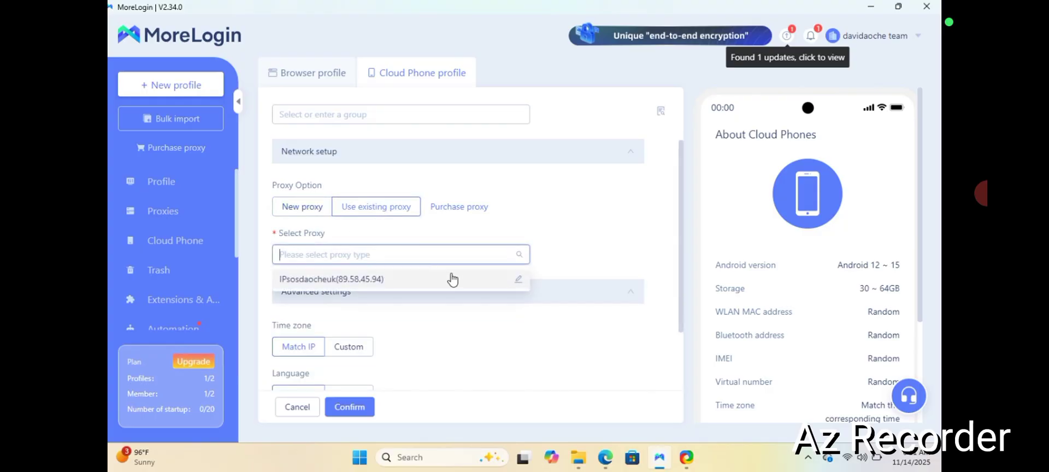
{"action": "left_click", "coordinate": [354, 280]}
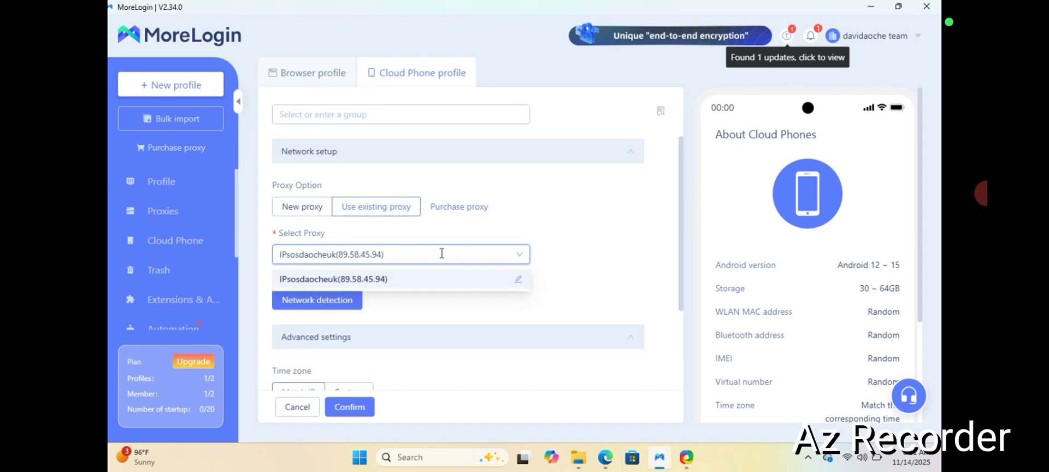
{"action": "scroll", "coordinate": [387, 271], "scroll_direction": "down", "scroll_amount": 2}
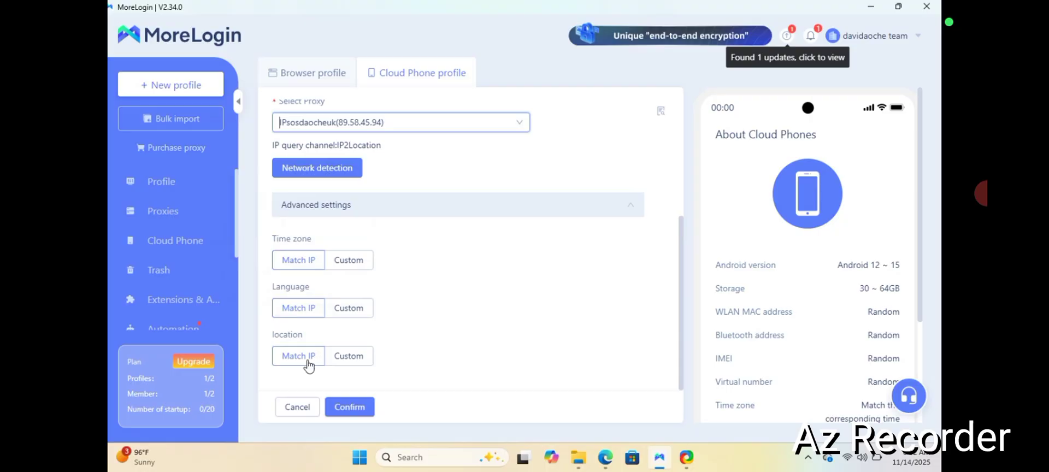
{"action": "scroll", "coordinate": [764, 270], "scroll_direction": "down", "scroll_amount": 1}
{"action": "scroll", "coordinate": [787, 257], "scroll_direction": "down", "scroll_amount": 2}
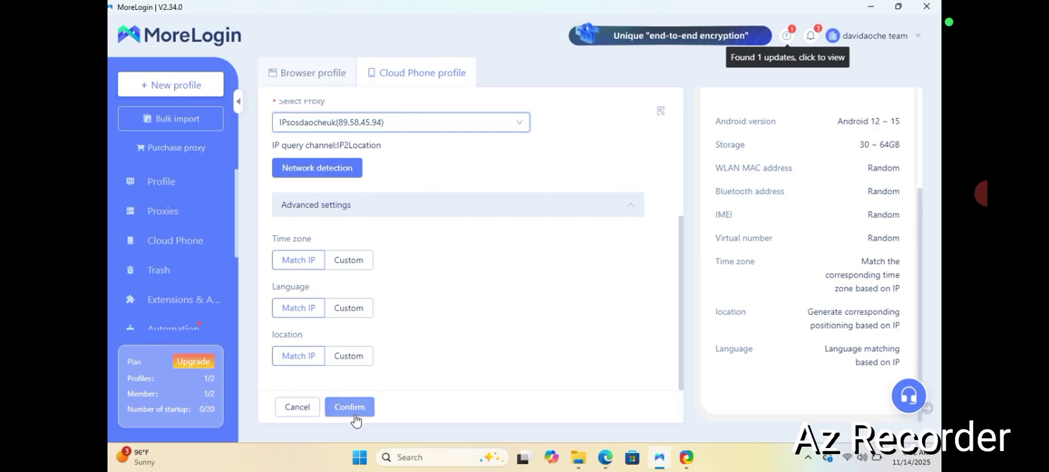
Cancel the profile form and start the CP-1 cloud phone from the profile list.
{"action": "left_click", "coordinate": [297, 409]}
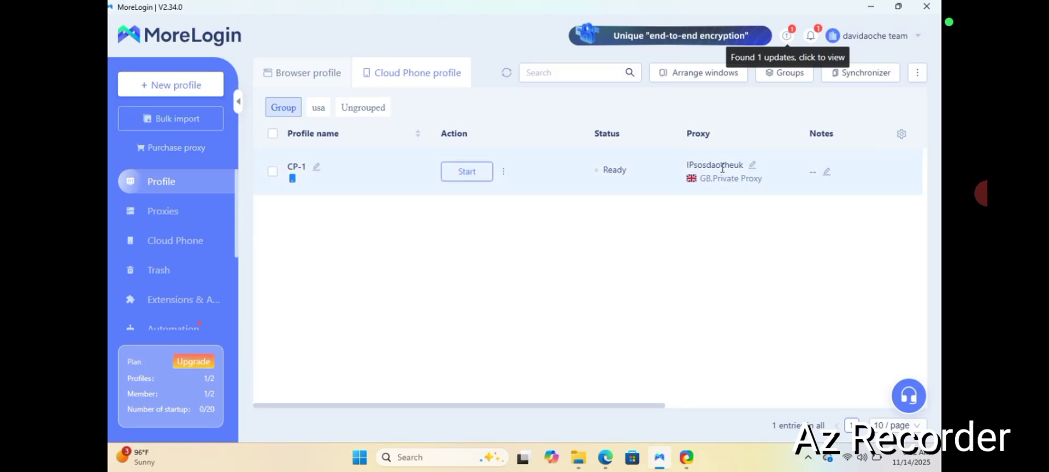
{"action": "left_click", "coordinate": [471, 172]}
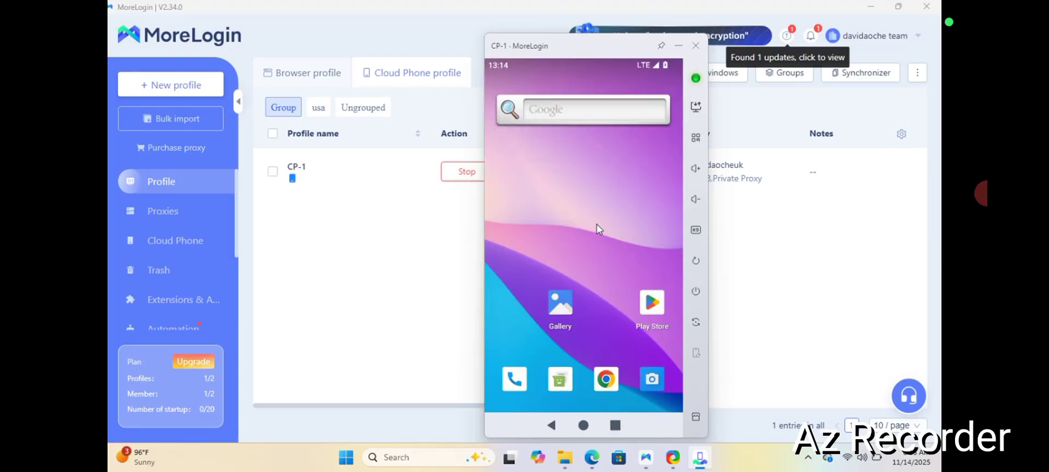
Move the CP-1 phone window aside to uncover the MoreLogin window.
{"action": "left_click_drag", "start_coordinate": [569, 47], "coordinate": [629, 64]}
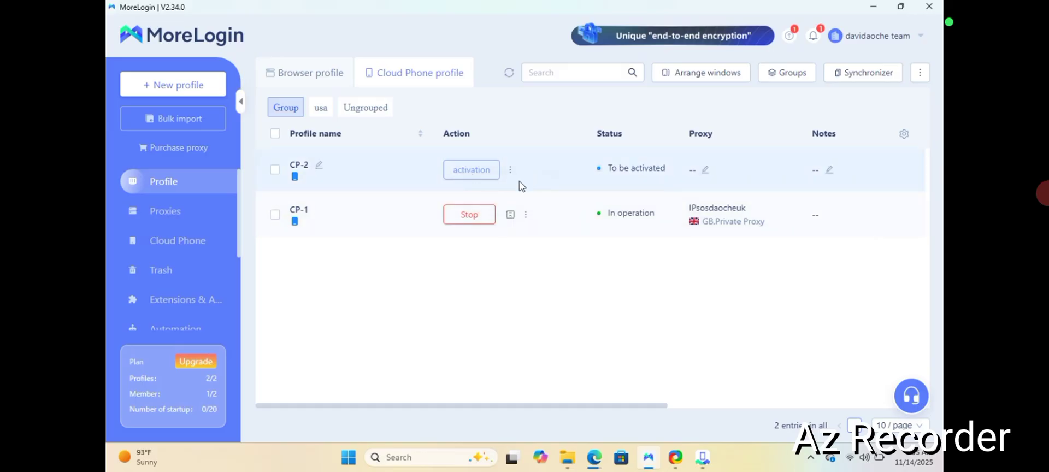
{"action": "left_click", "coordinate": [507, 171]}
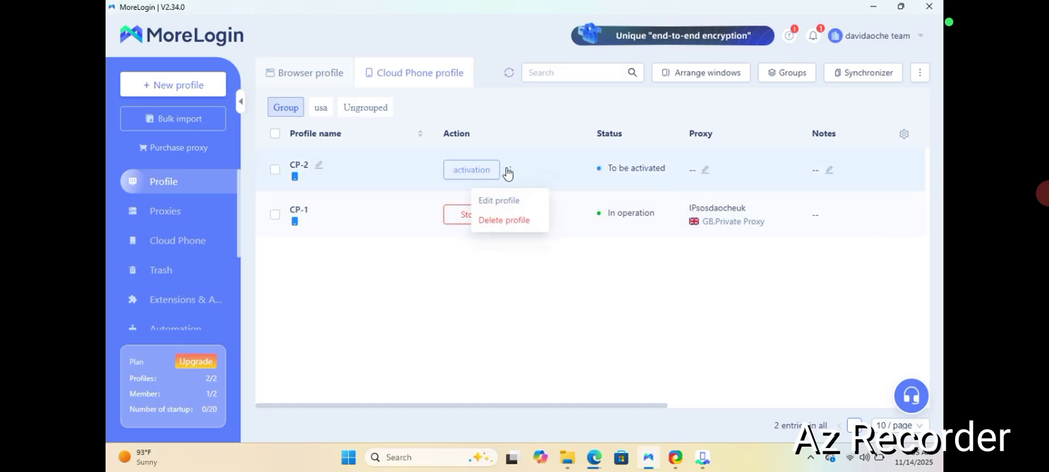
{"action": "left_click", "coordinate": [350, 203]}
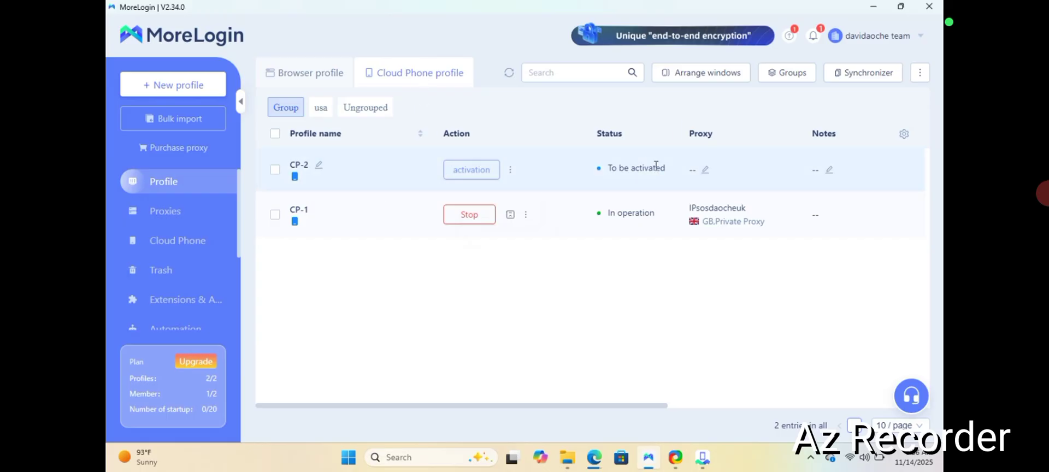
{"action": "left_click", "coordinate": [461, 176]}
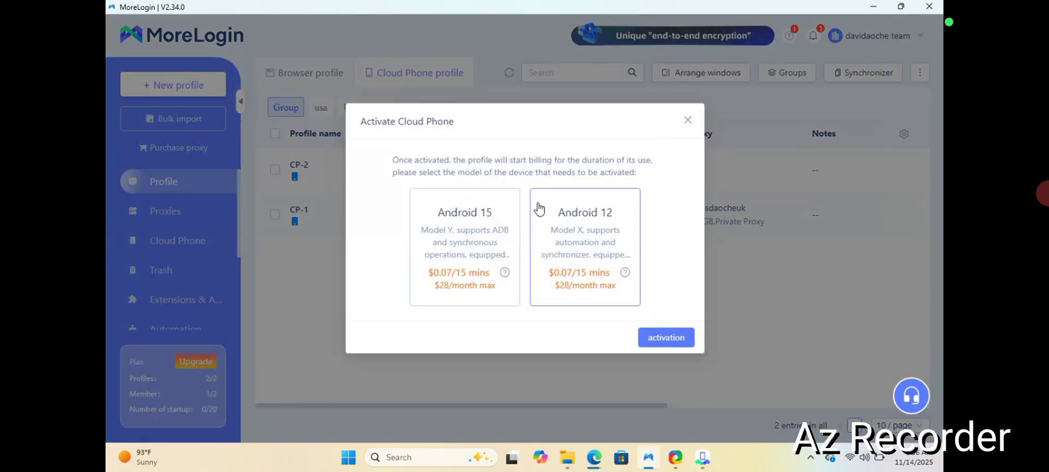
{"action": "left_click", "coordinate": [539, 211]}
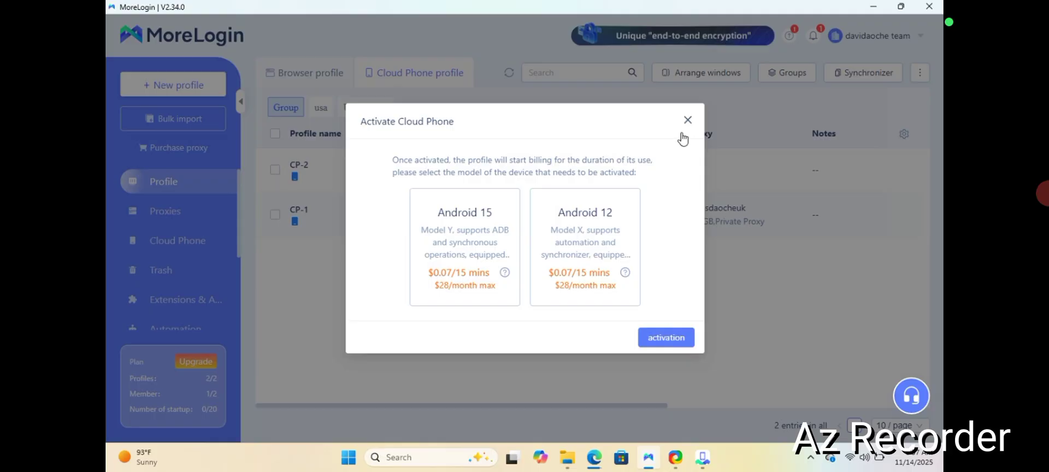
{"action": "left_click", "coordinate": [688, 121]}
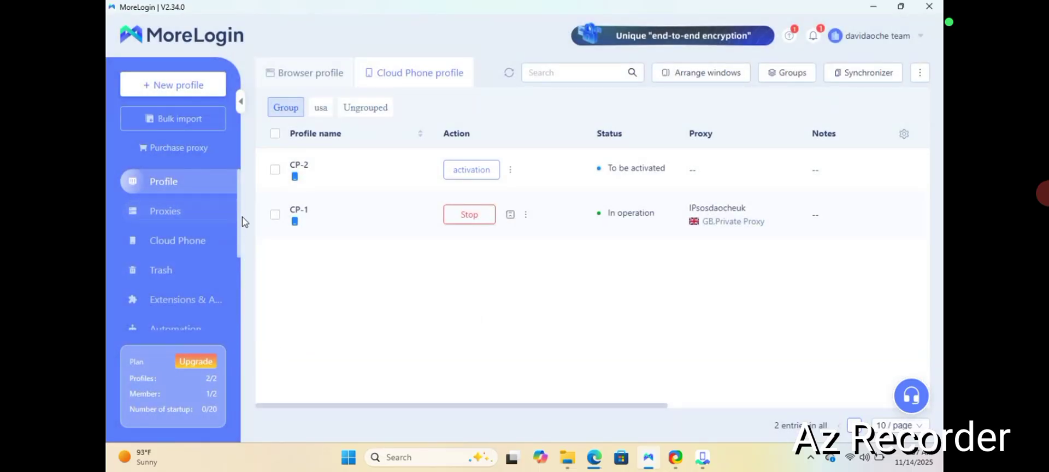
Open the Billing page and review the $4.86 balance and finished cloud phone order.
{"action": "scroll", "coordinate": [239, 240], "scroll_direction": "down", "scroll_amount": 3}
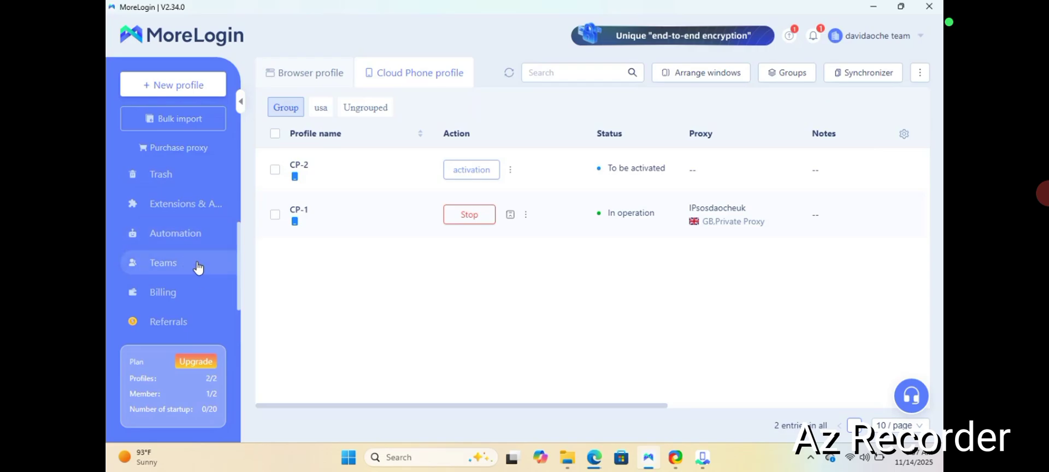
{"action": "left_click", "coordinate": [164, 300]}
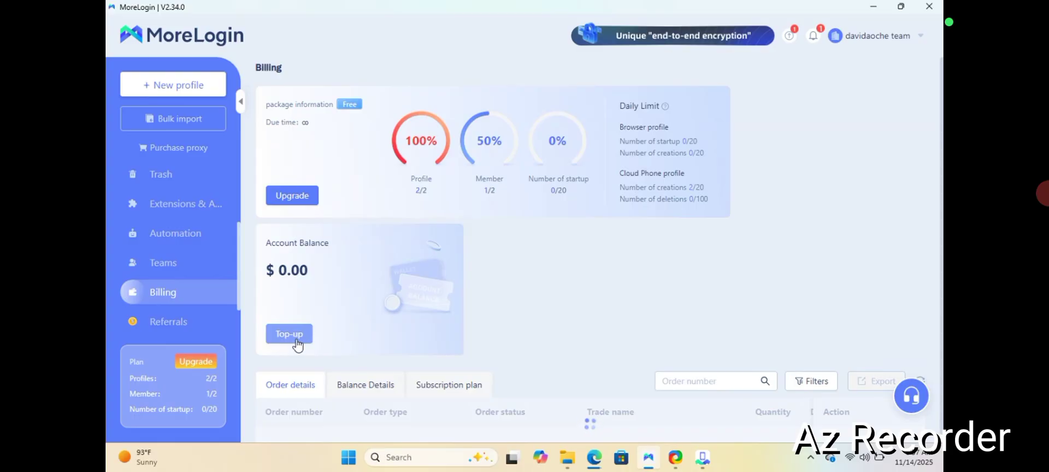
{"action": "scroll", "coordinate": [300, 346], "scroll_direction": "down", "scroll_amount": 1}
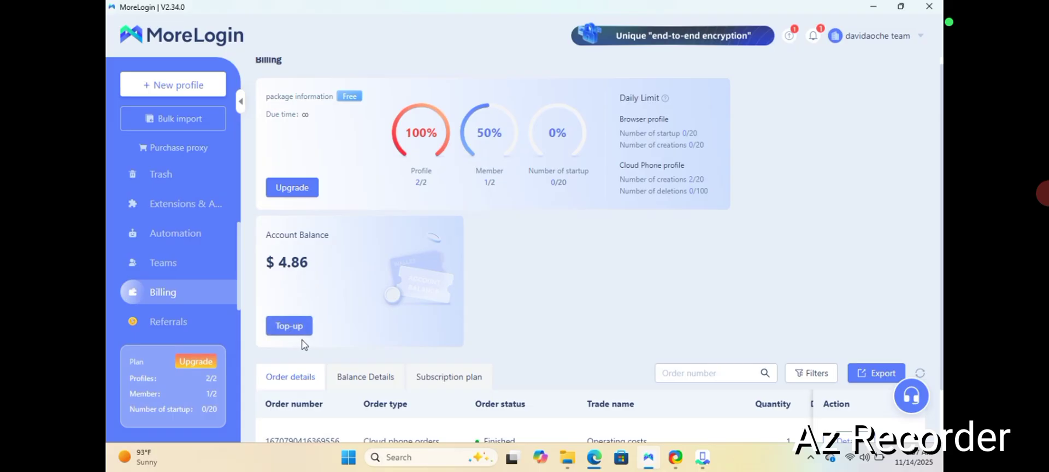
{"action": "scroll", "coordinate": [302, 344], "scroll_direction": "down", "scroll_amount": 2}
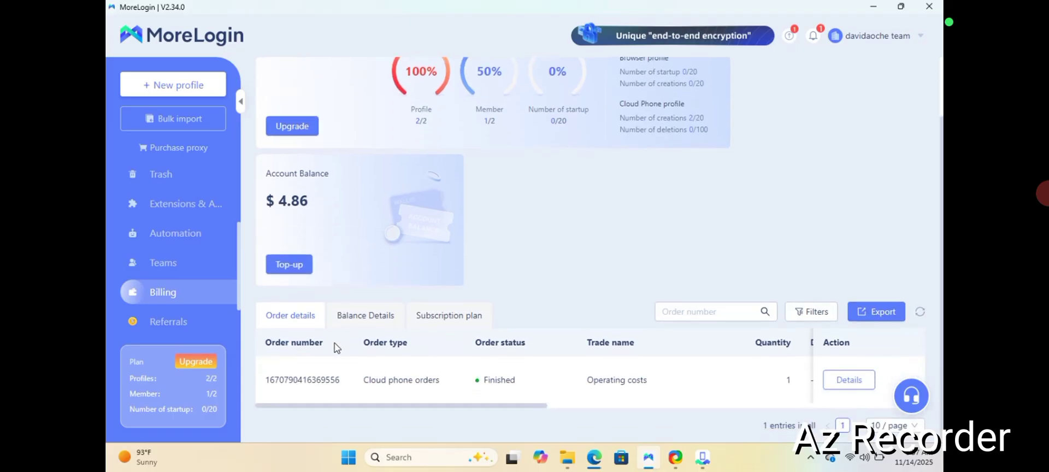
{"action": "left_click", "coordinate": [290, 267]}
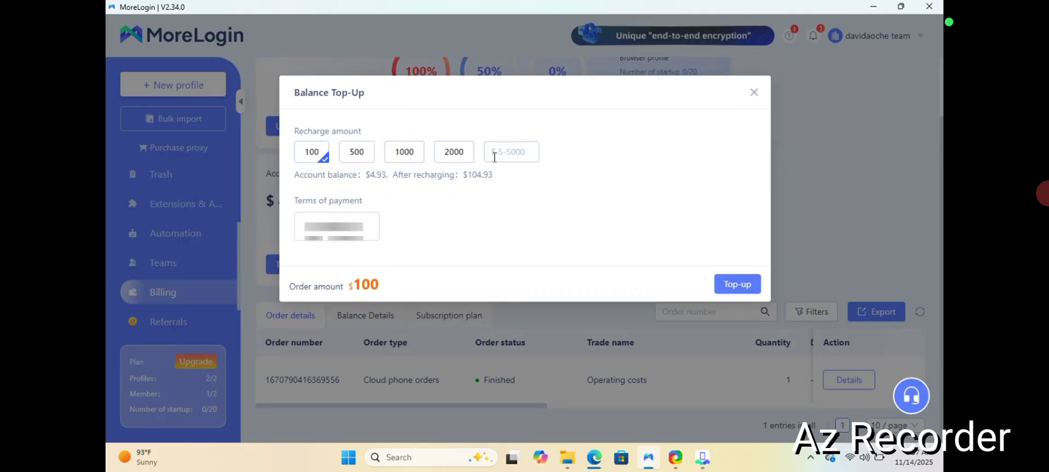
{"action": "left_click", "coordinate": [516, 154]}
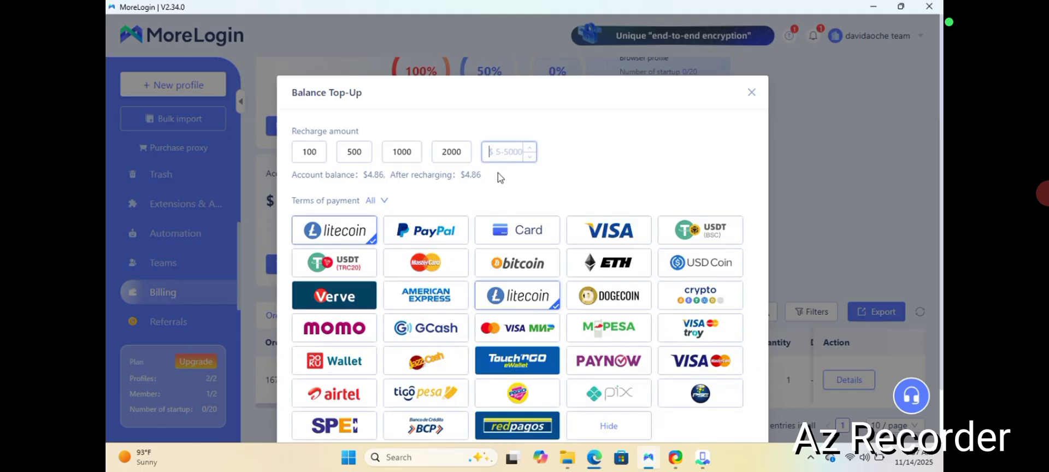
{"action": "left_click", "coordinate": [625, 154]}
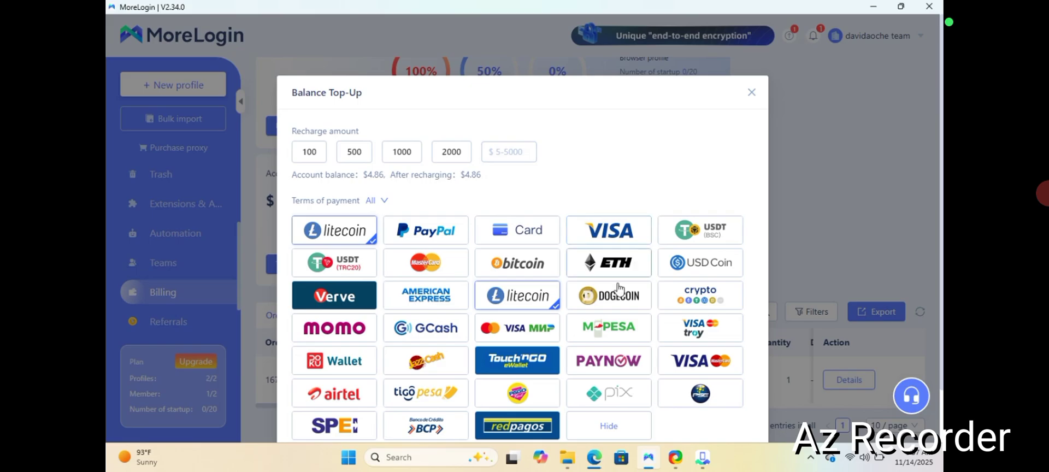
{"action": "scroll", "coordinate": [620, 289], "scroll_direction": "down", "scroll_amount": 2}
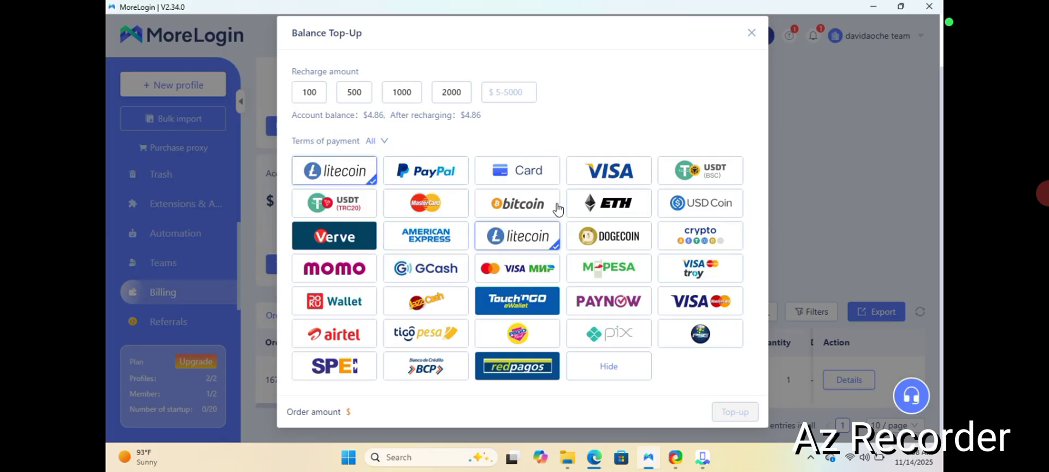
{"action": "left_click", "coordinate": [752, 33]}
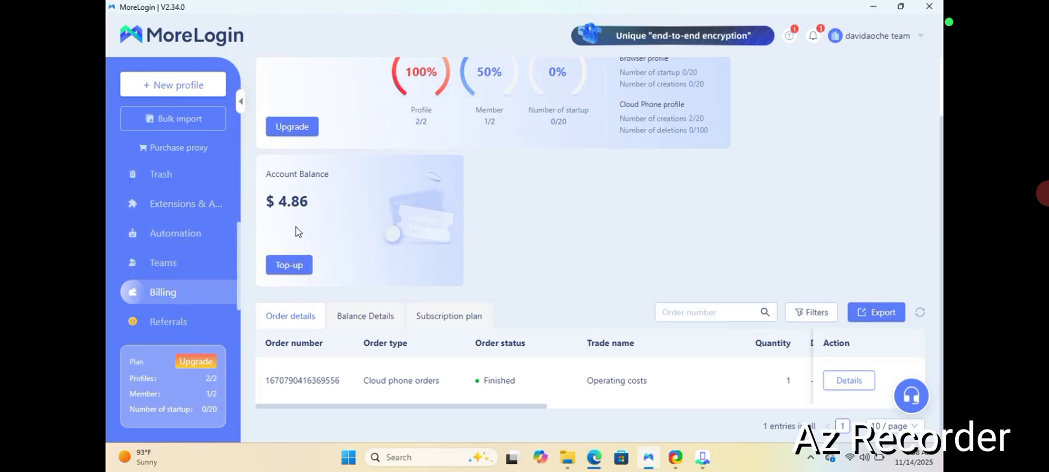
Return to the Profile list in MoreLogin's sidebar.
{"action": "scroll", "coordinate": [297, 232], "scroll_direction": "up", "scroll_amount": 2}
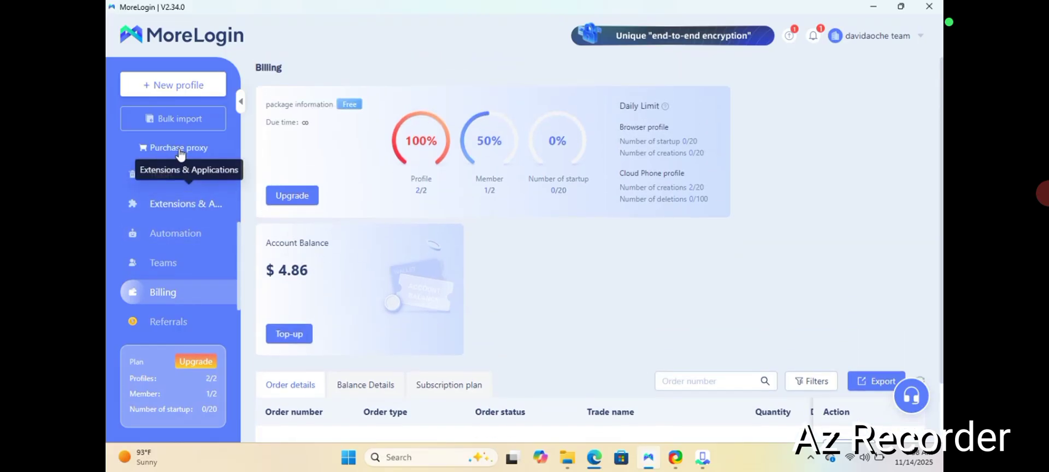
{"action": "left_click", "coordinate": [175, 174]}
{"action": "scroll", "coordinate": [236, 224], "scroll_direction": "up", "scroll_amount": 3}
{"action": "left_click", "coordinate": [189, 189]}
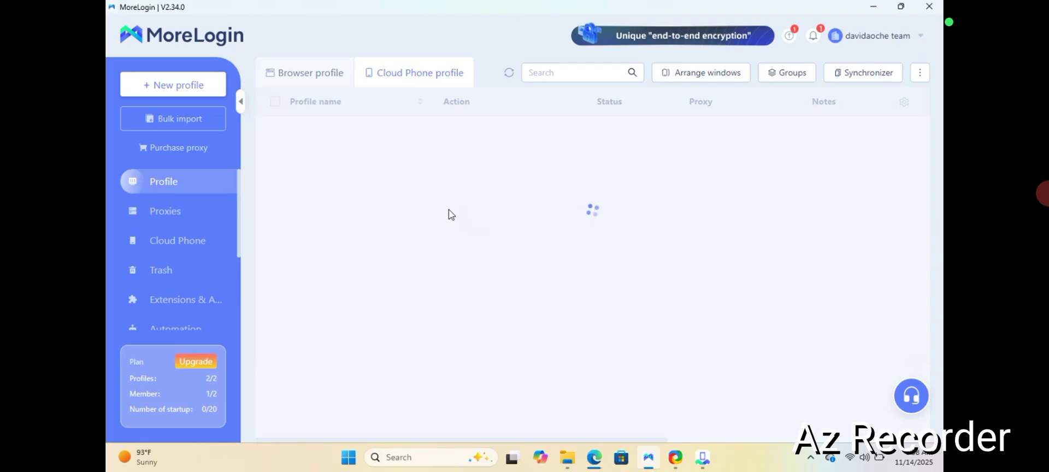
Launch the Play Store on the CP-1 cloud phone and begin Google Play sign-in.
{"action": "left_click", "coordinate": [702, 458]}
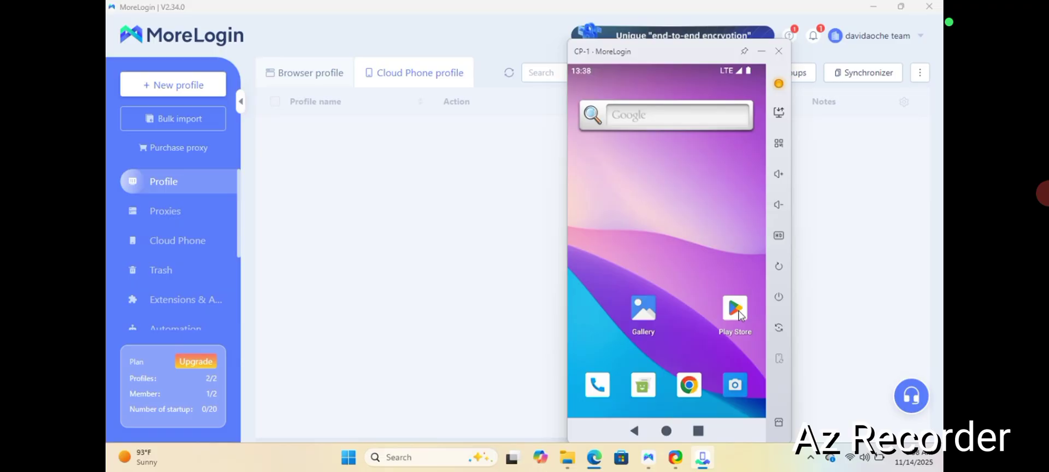
{"action": "left_click", "coordinate": [737, 314]}
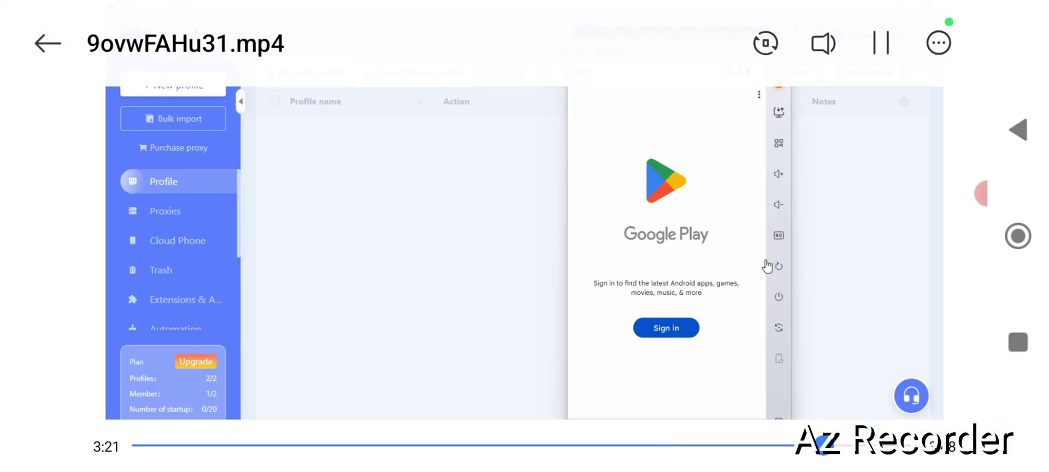
{"action": "left_click", "coordinate": [670, 329]}
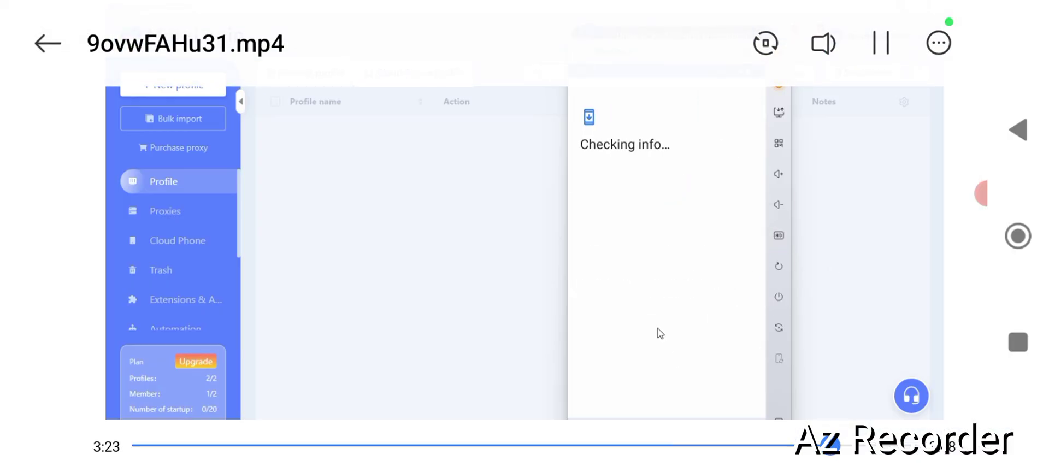